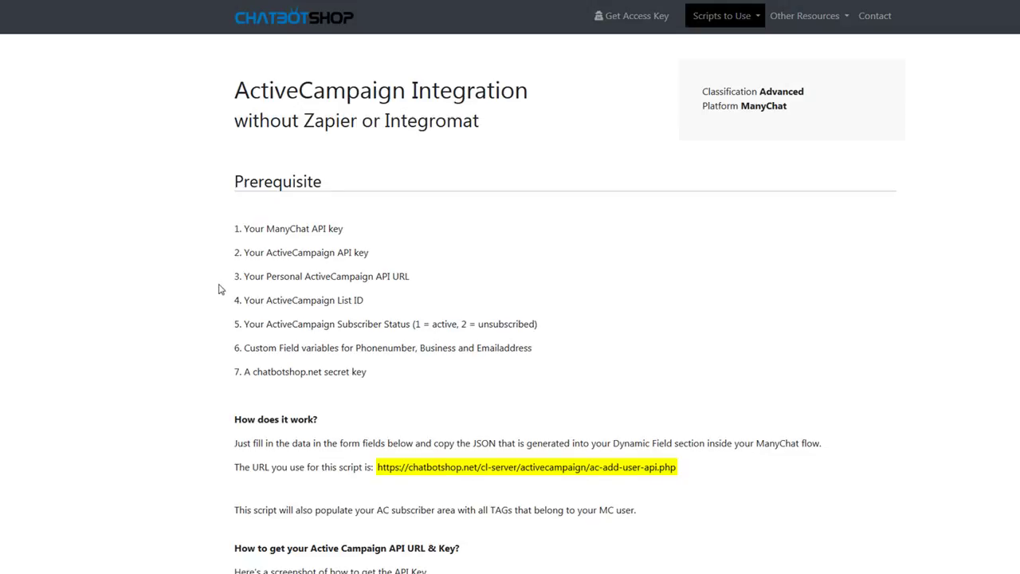
# Step: Review the ActiveCampaign integration page's prerequisites, the script URL and the instructions for getting the ActiveCampaign API URL and key
pyautogui.scroll(-1, 220, 289)
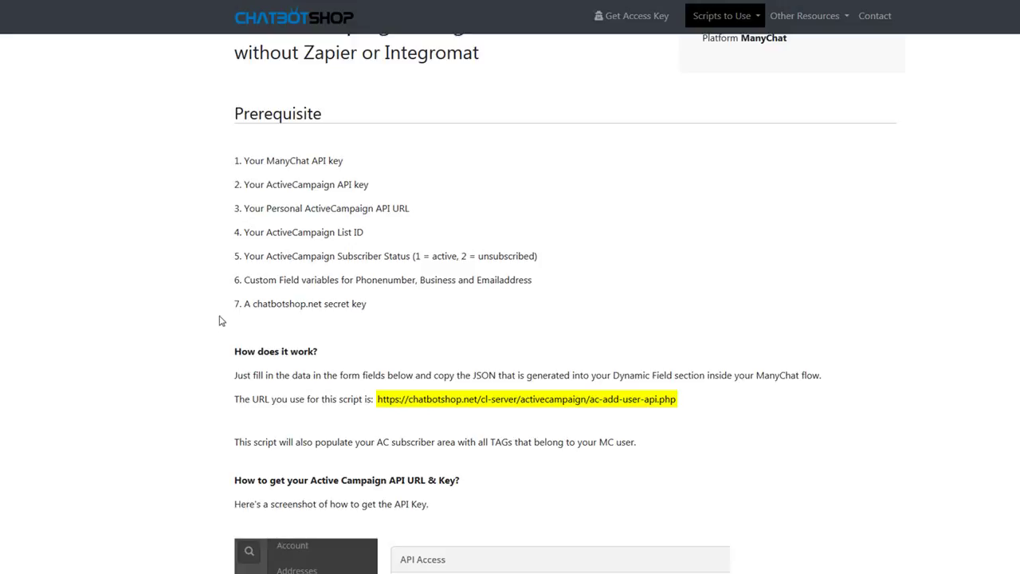
pyautogui.scroll(-3, 223, 322)
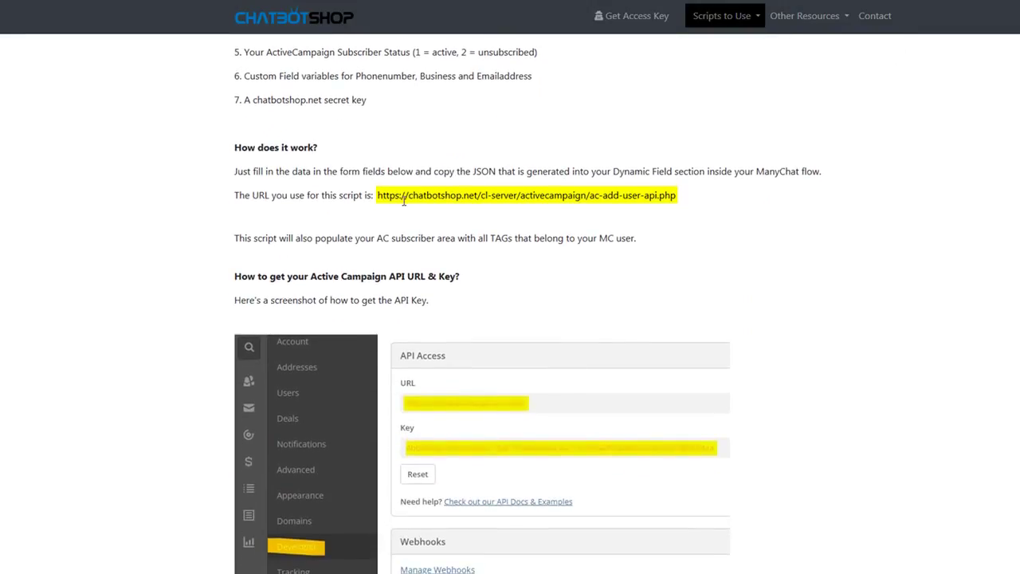
pyautogui.moveTo(383, 197); pyautogui.dragTo(675, 195)
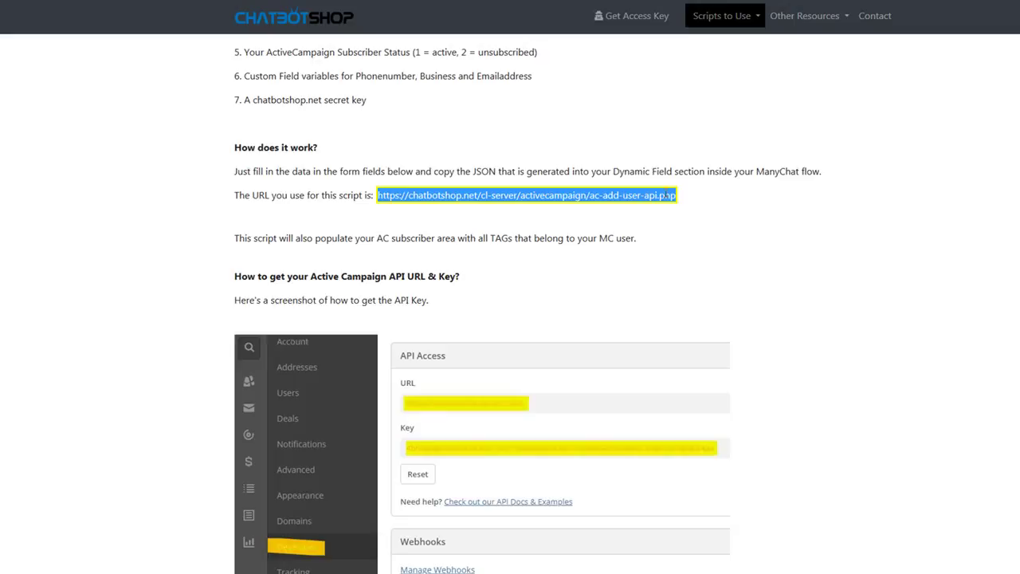
pyautogui.click(665, 192)
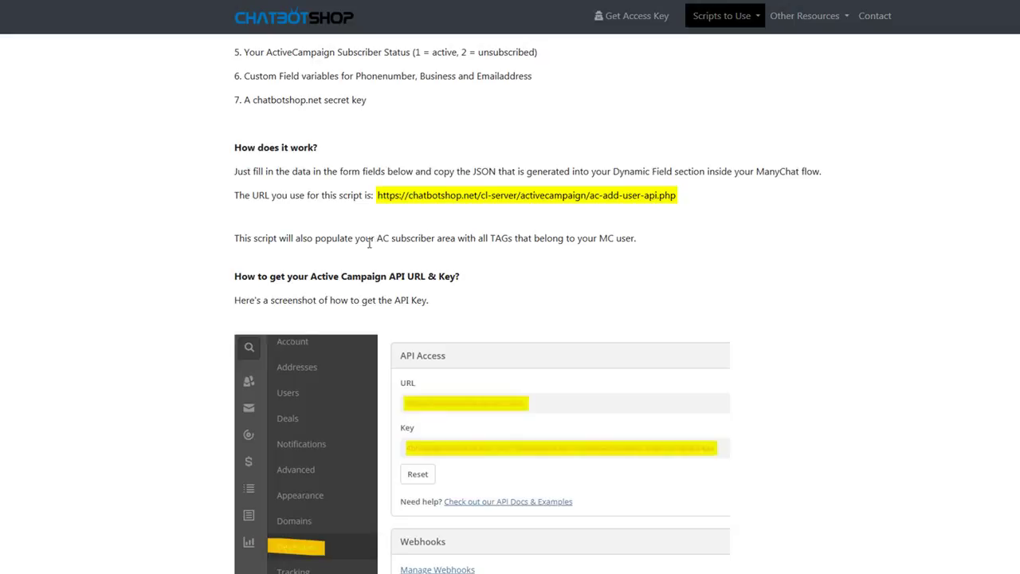
pyautogui.scroll(-4, 370, 248)
pyautogui.scroll(1, 370, 249)
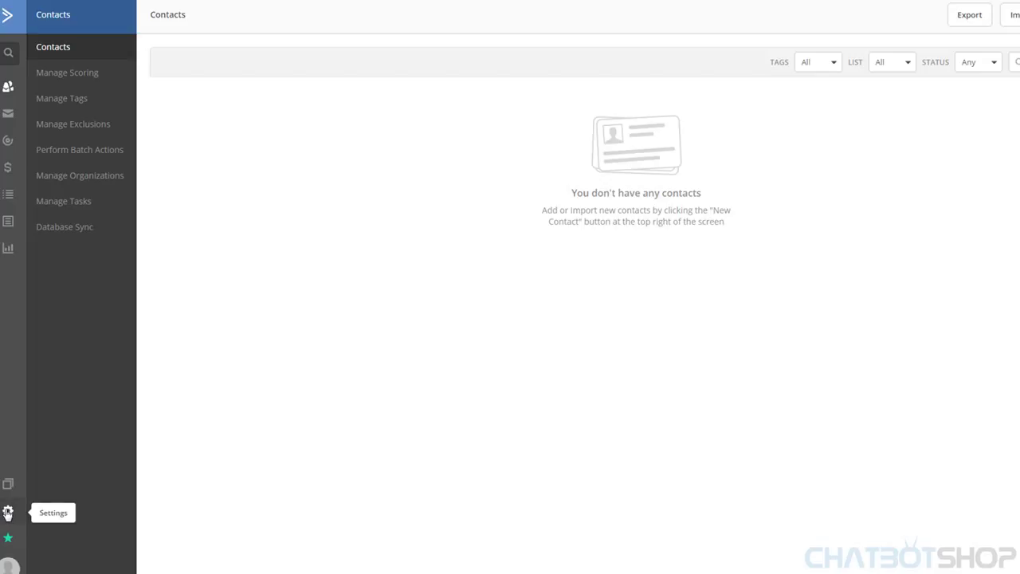
# Step: Switch to ActiveCampaign and open the Developer settings containing the API URL and key
pyautogui.click(7, 512)
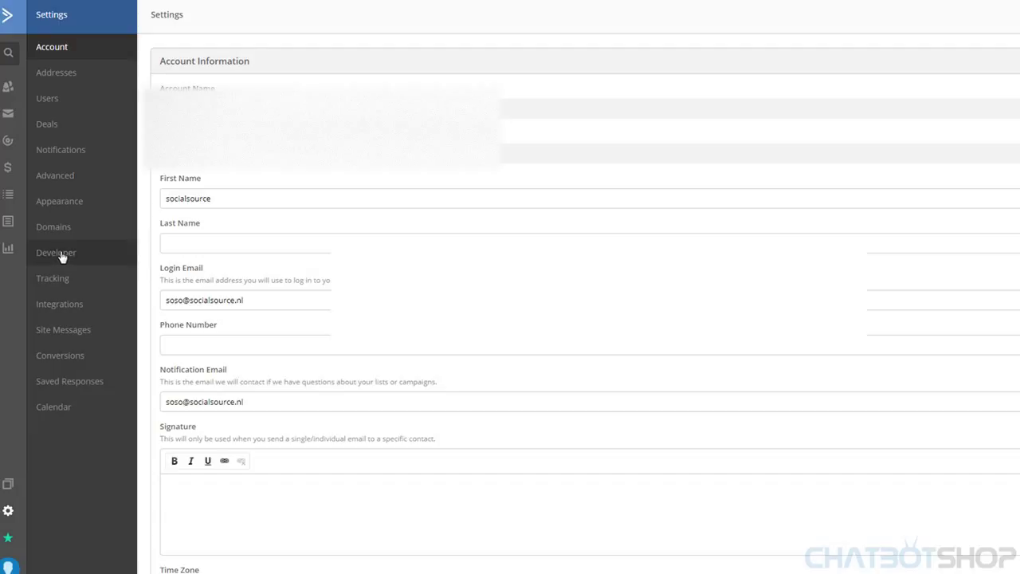
pyautogui.click(62, 256)
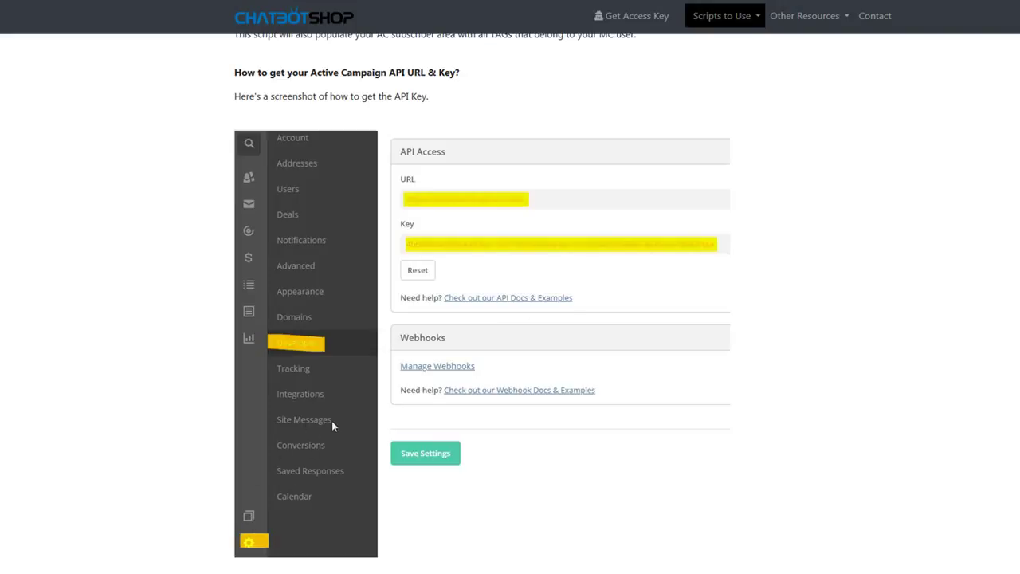
# Step: On the ChatbotShop page, review the ManyChat API key instructions and the ManyChat API key field of the form
pyautogui.scroll(-3, 526, 355)
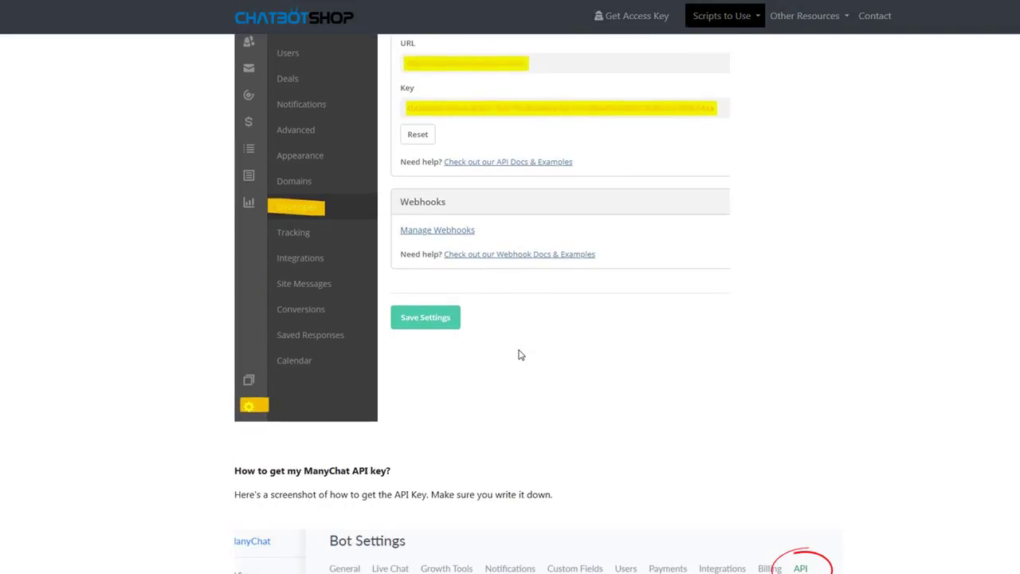
pyautogui.scroll(-2, 519, 354)
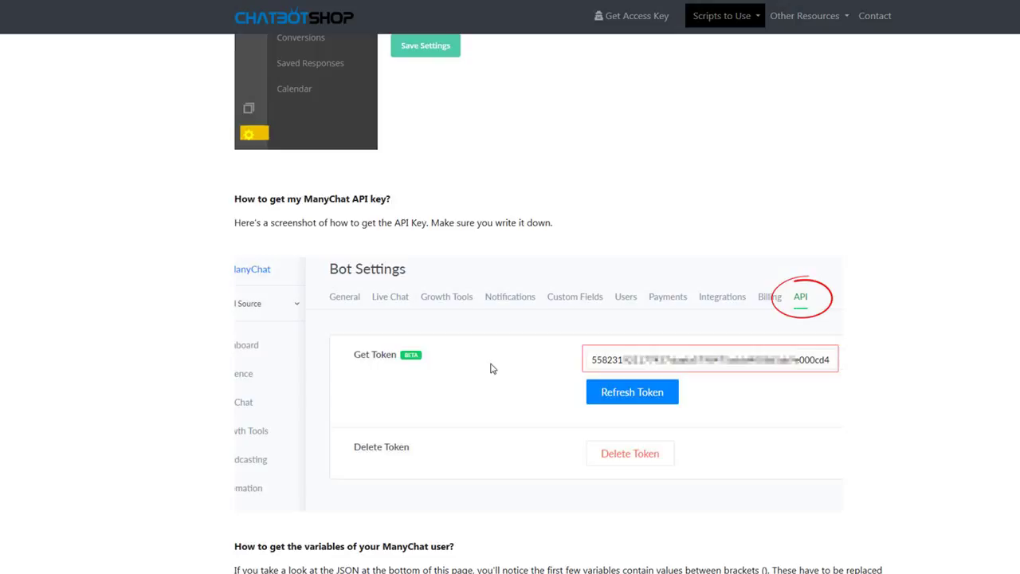
pyautogui.scroll(-1, 441, 296)
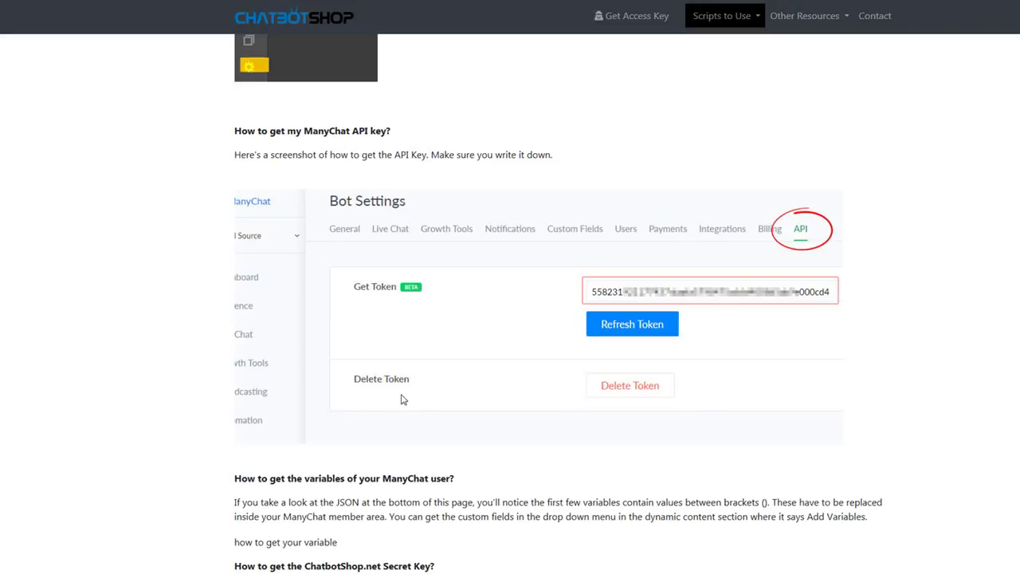
pyautogui.scroll(-4, 403, 403)
pyautogui.scroll(-3, 404, 402)
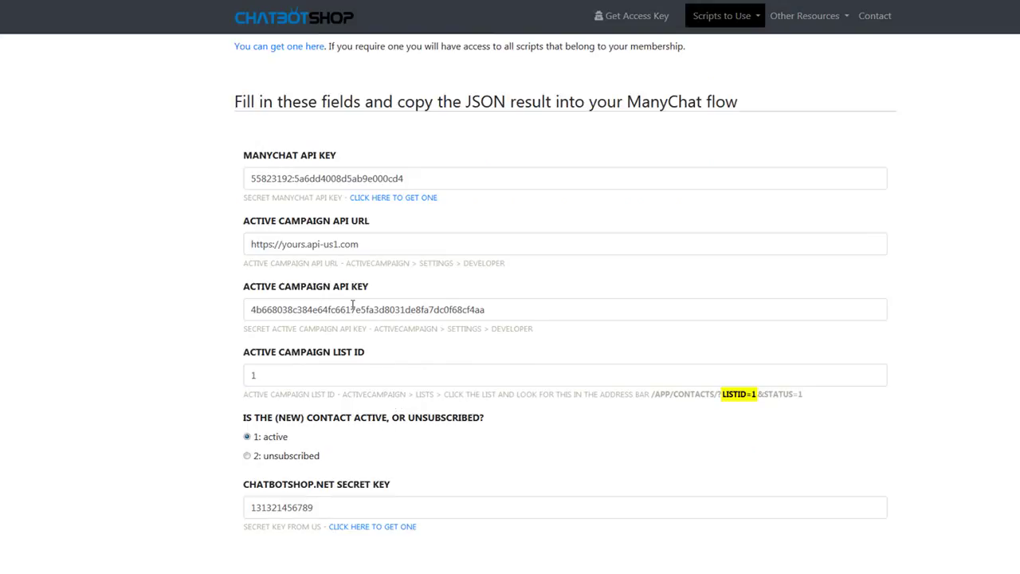
pyautogui.doubleClick(305, 177)
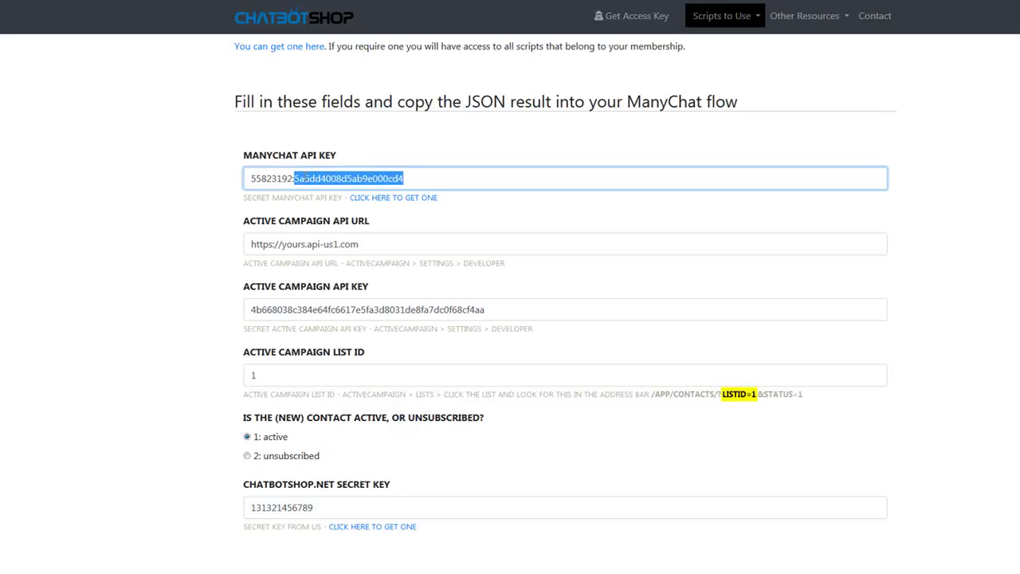
# Step: For the list ID field, switch to ActiveCampaign, open the overview of lists and hide the contact import tips
pyautogui.click(297, 372)
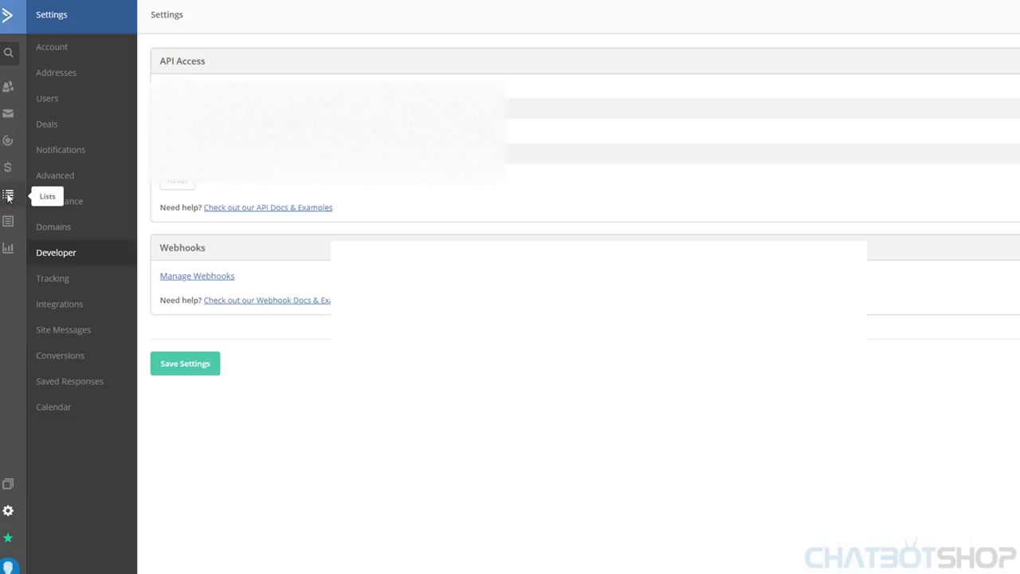
pyautogui.click(8, 196)
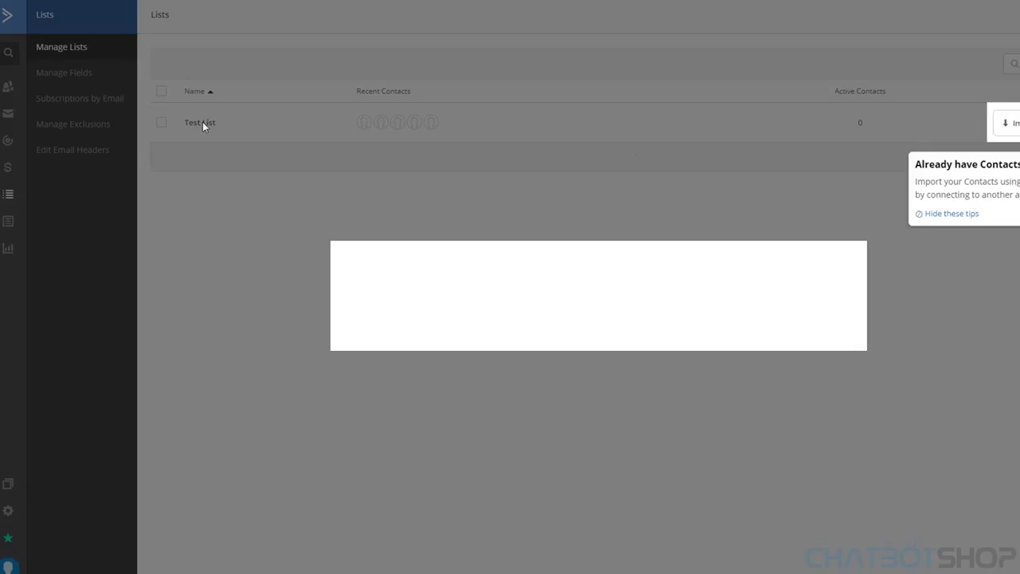
pyautogui.click(918, 213)
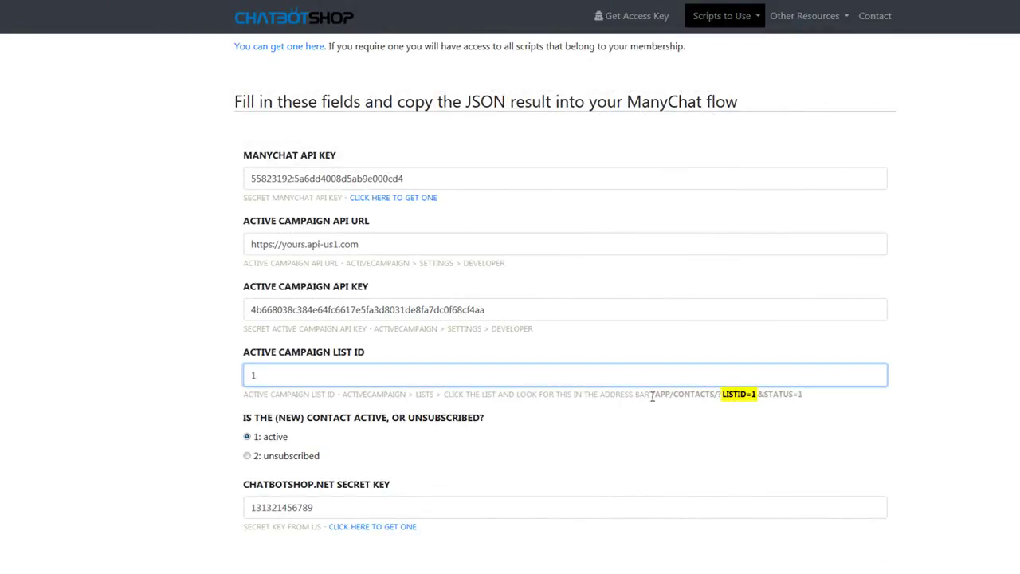
# Step: Back on the ChatbotShop form, examine the address-bar example for finding the list ID and the Active Campaign List ID field
pyautogui.moveTo(652, 395); pyautogui.dragTo(803, 395)
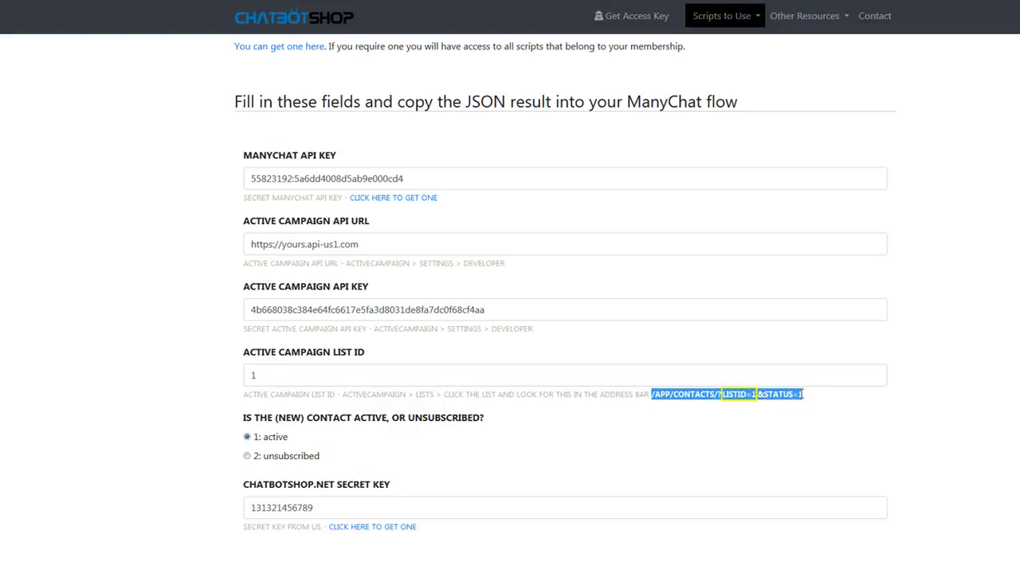
pyautogui.click(803, 393)
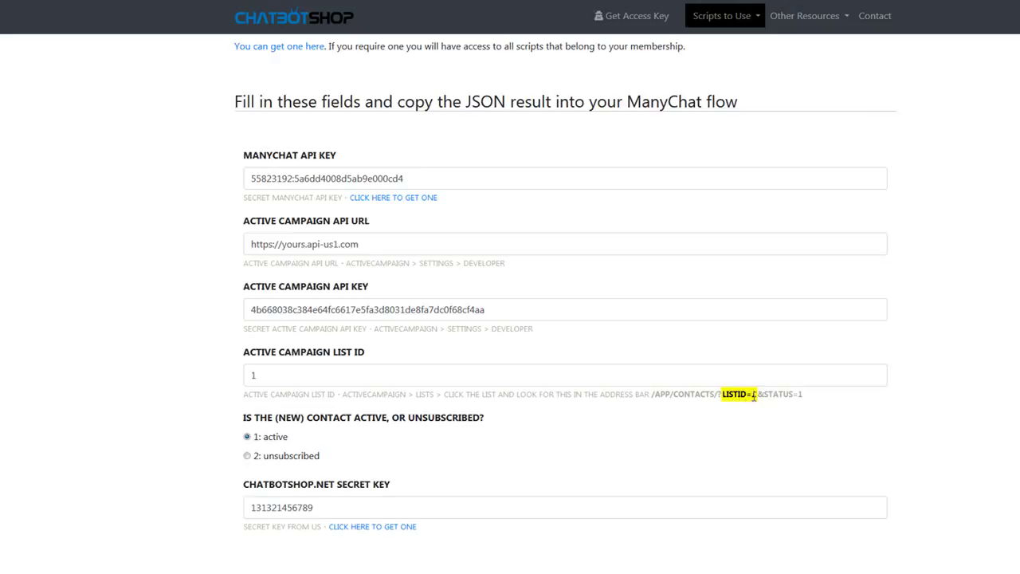
pyautogui.doubleClick(256, 376)
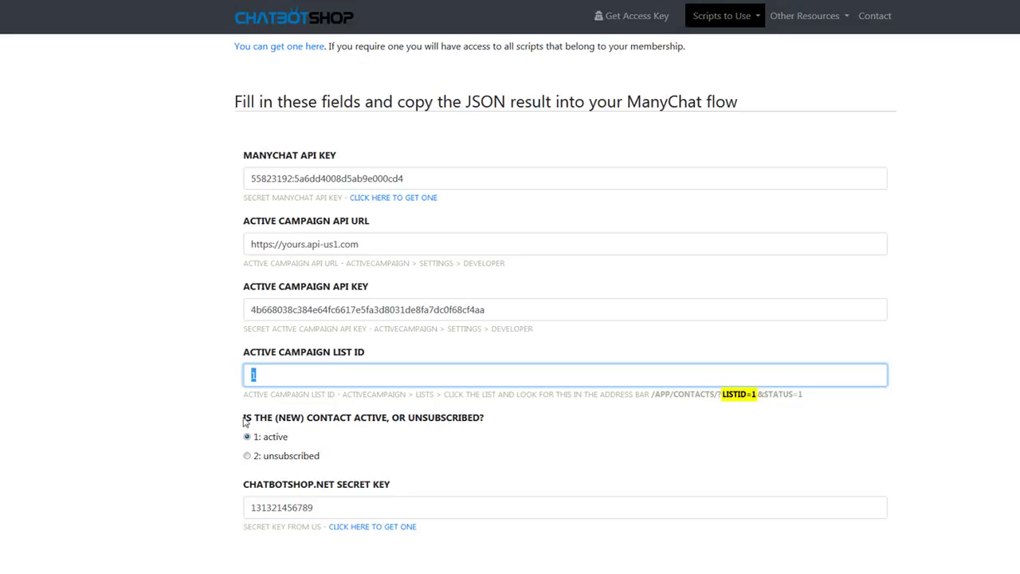
# Step: Choose "1: active" as the new contact's status and review the generated JSON code for ManyChat's Dynamic Response section
pyautogui.scroll(-3, 250, 412)
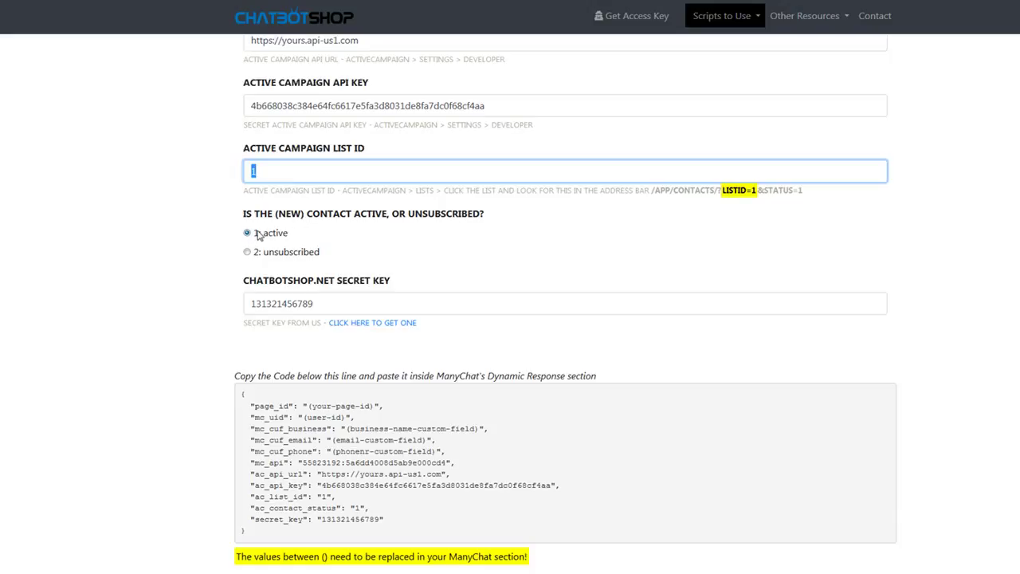
pyautogui.click(247, 232)
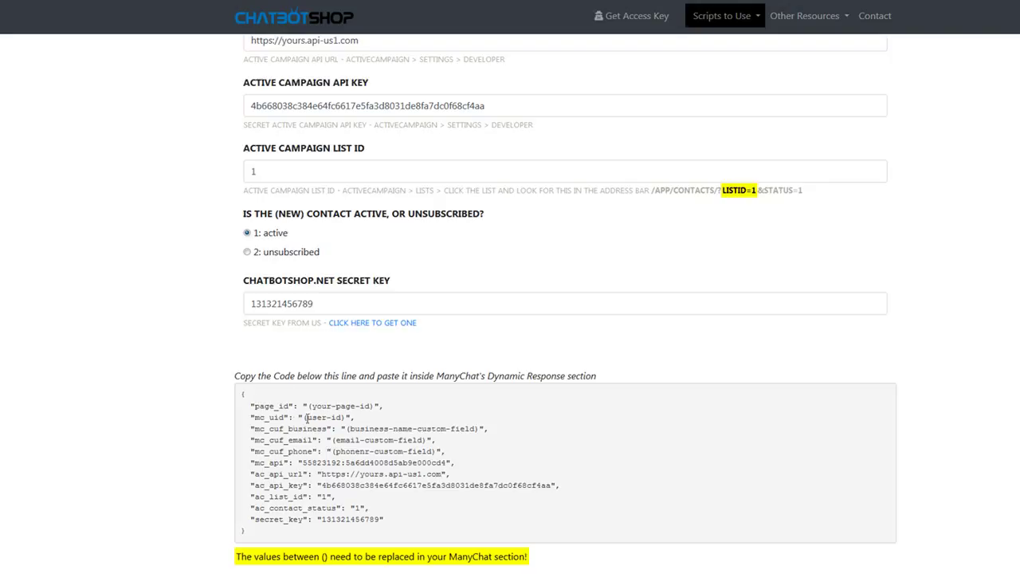
pyautogui.moveTo(243, 394); pyautogui.dragTo(294, 549)
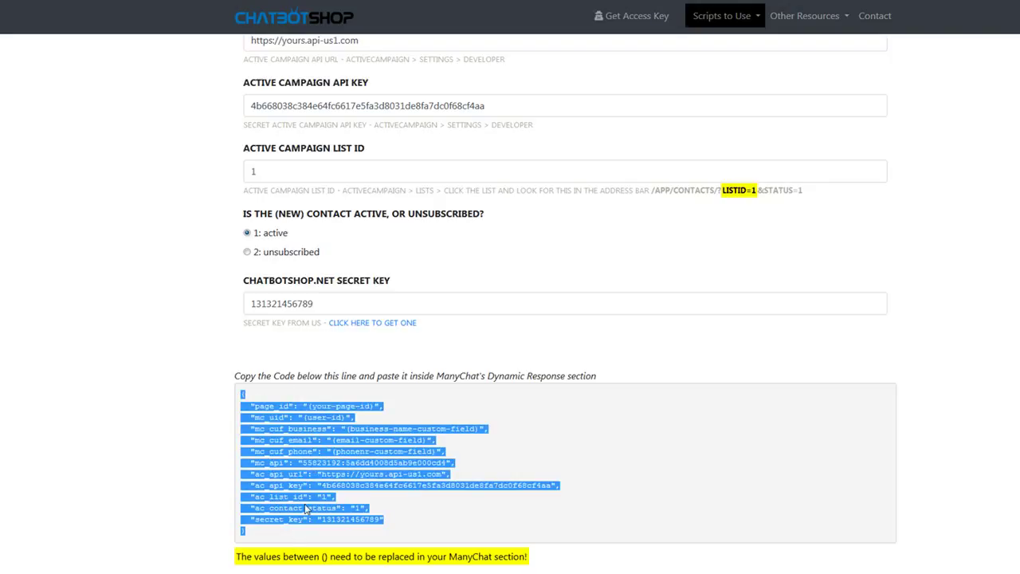
pyautogui.click(351, 486)
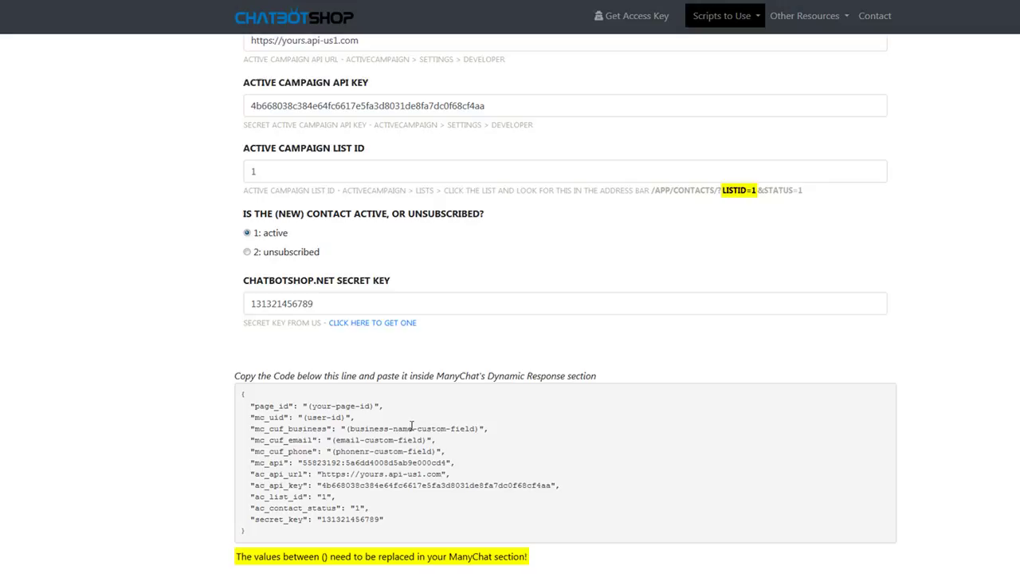
pyautogui.scroll(-2, 411, 425)
pyautogui.scroll(3, 518, 406)
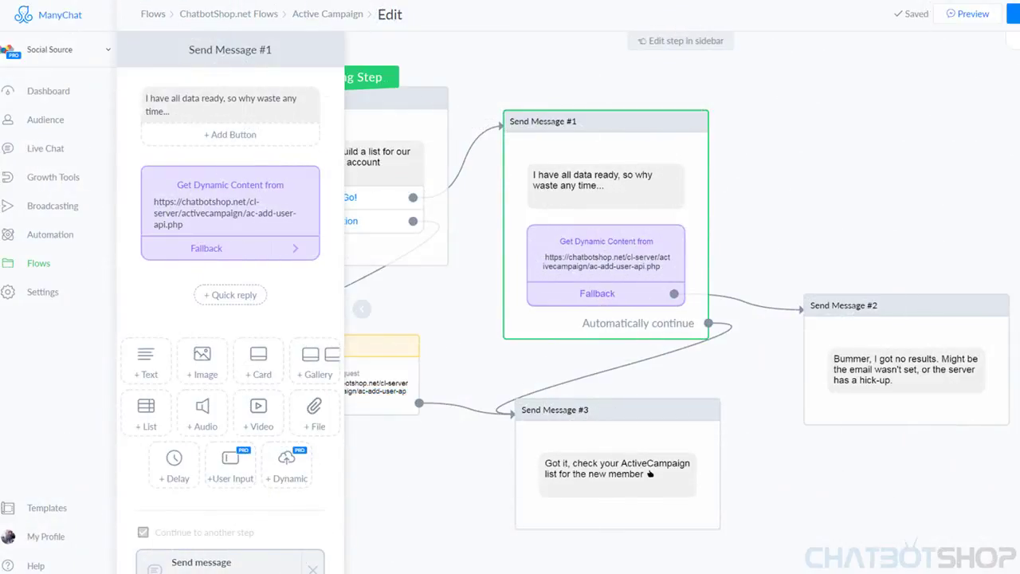
# Step: In ManyChat's Active Campaign flow, close the Send Message #1 editor and move the Actions block closer to Send Message #1
pyautogui.click(842, 200)
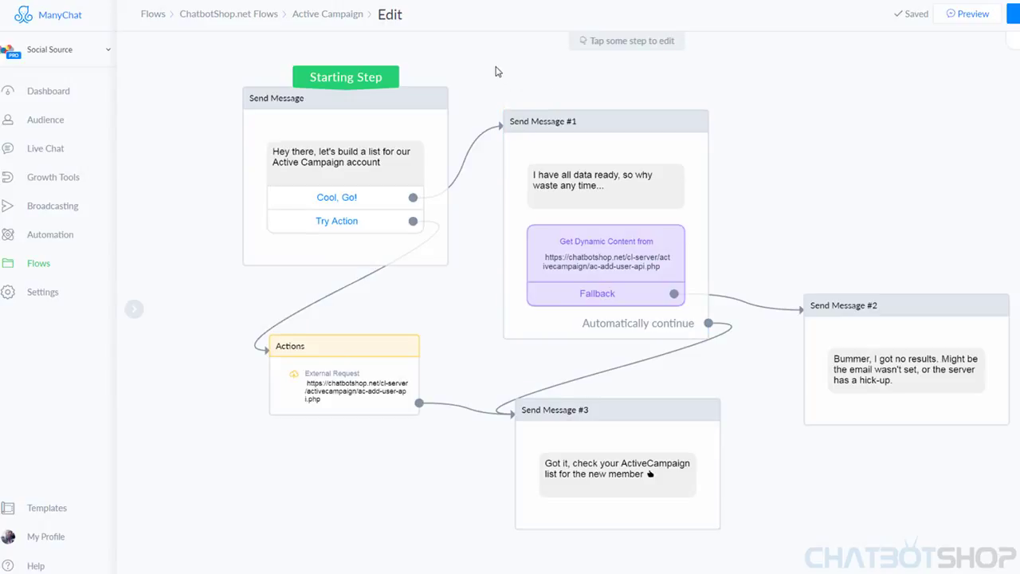
pyautogui.moveTo(497, 69); pyautogui.dragTo(565, 78)
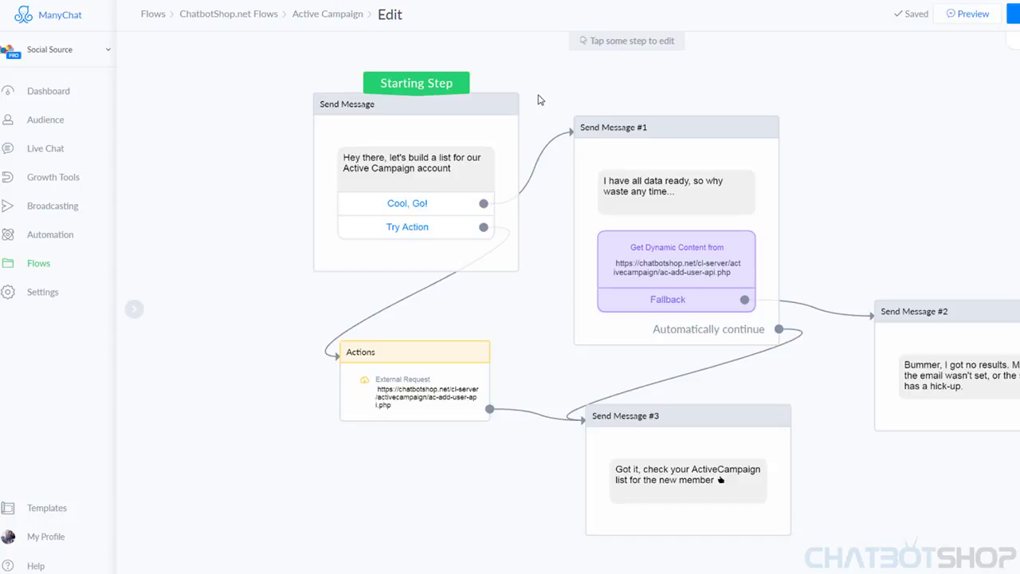
pyautogui.moveTo(619, 144)
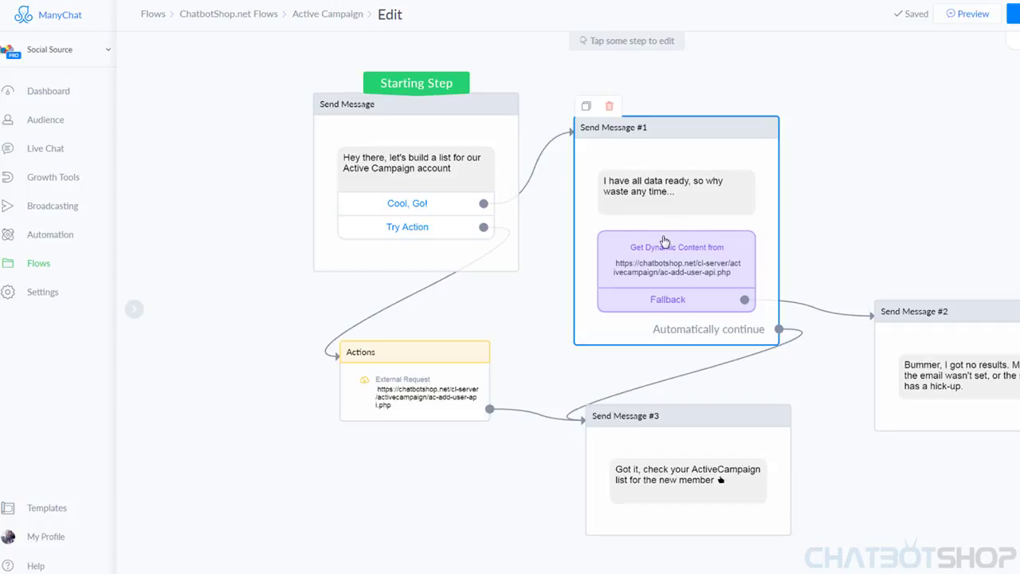
pyautogui.press('Escape')
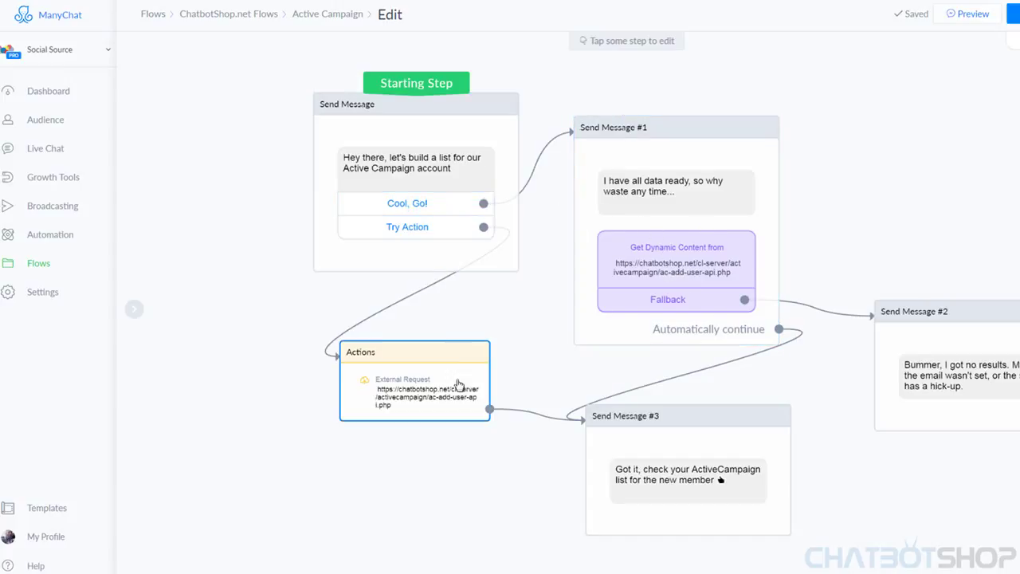
pyautogui.moveTo(450, 362); pyautogui.dragTo(529, 331)
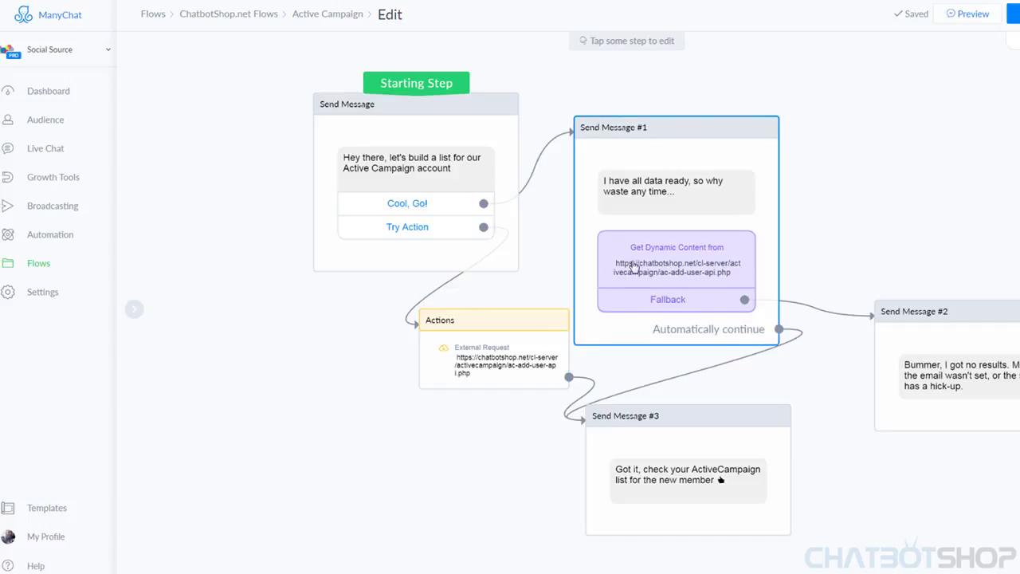
# Step: Open the dynamic content request of Send Message #1 for editing and inspect its request URL
pyautogui.click(682, 271)
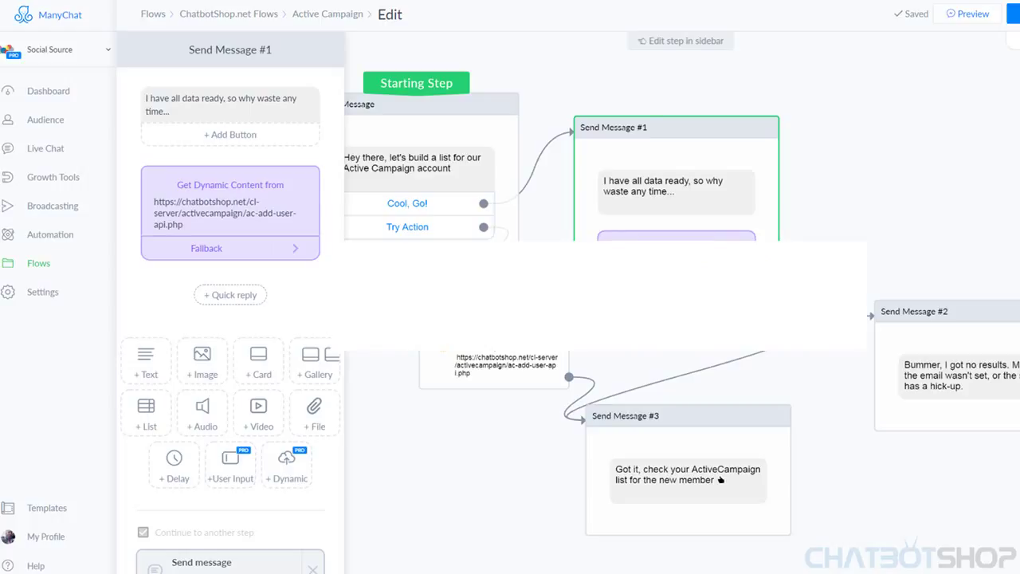
pyautogui.click(225, 214)
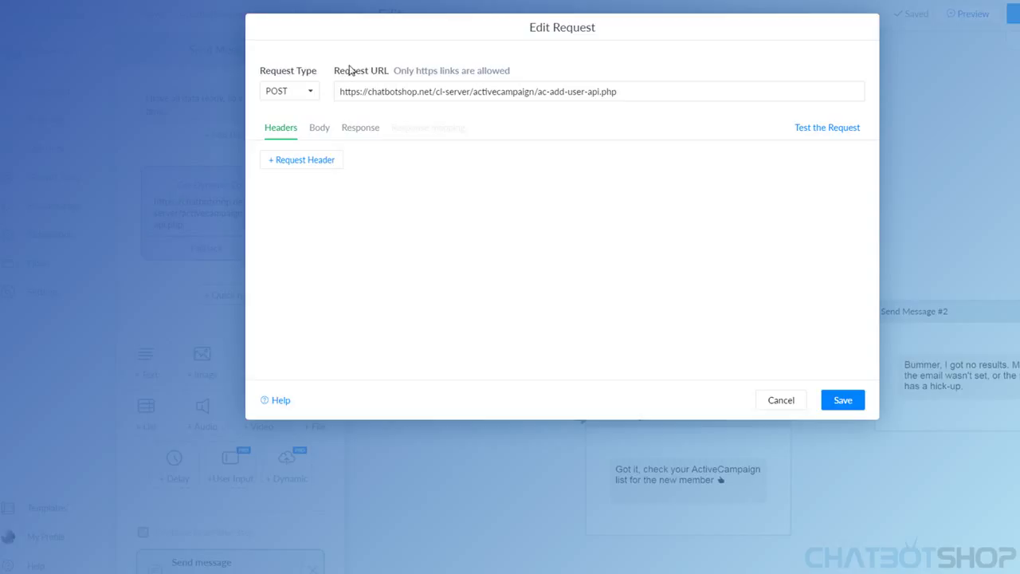
pyautogui.doubleClick(457, 91)
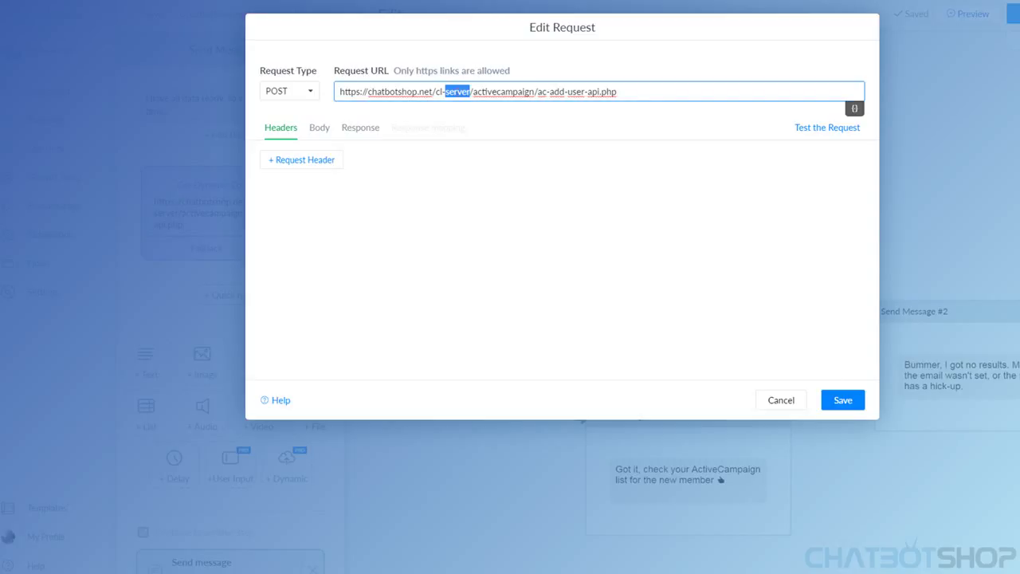
# Step: Switch back to the ChatbotShop page and locate the script URL under "How does it work?"
pyautogui.hotkey('alt', 'Tab')
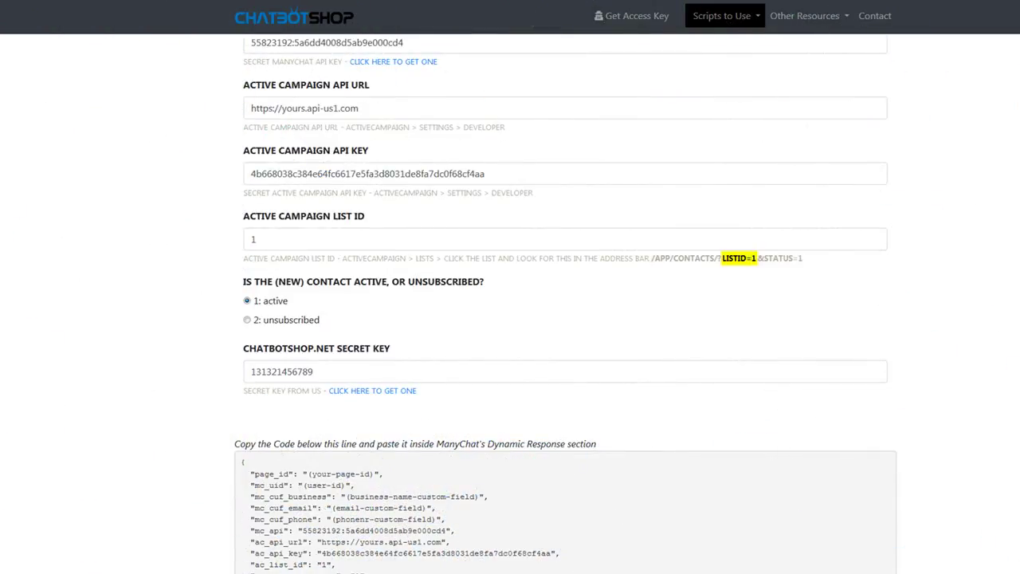
pyautogui.scroll(8, 518, 340)
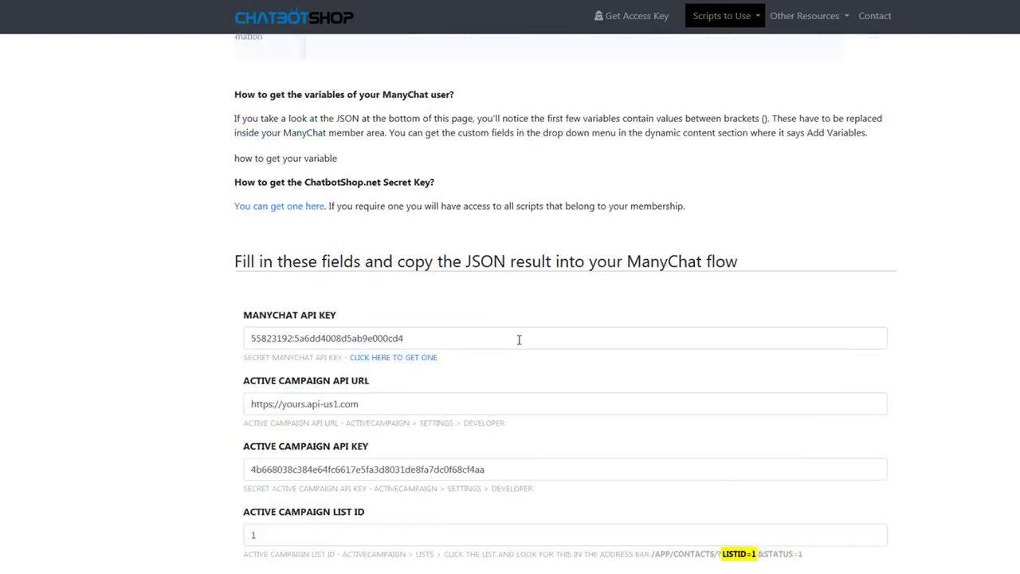
pyautogui.scroll(11, 454, 267)
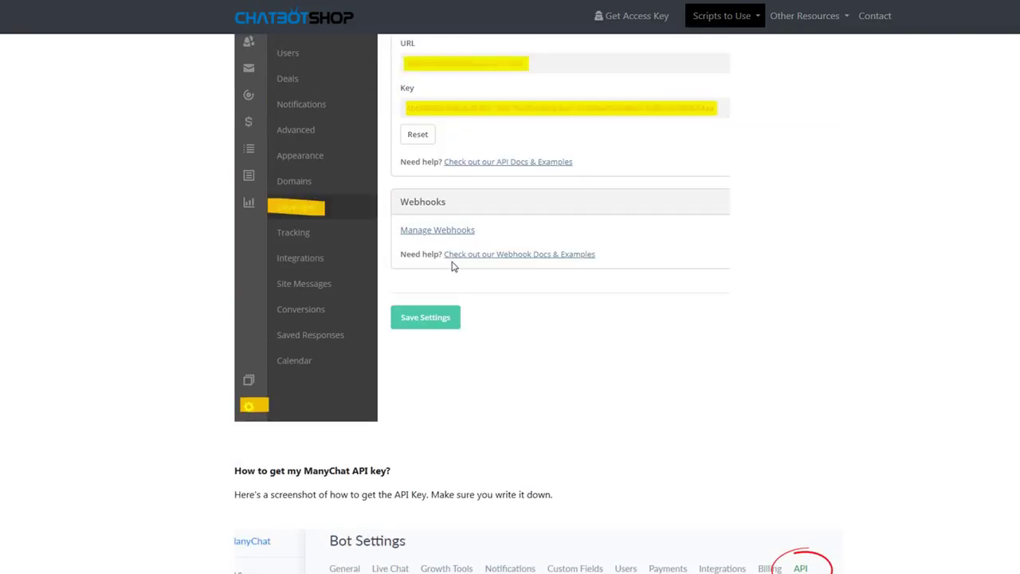
pyautogui.scroll(1, 464, 267)
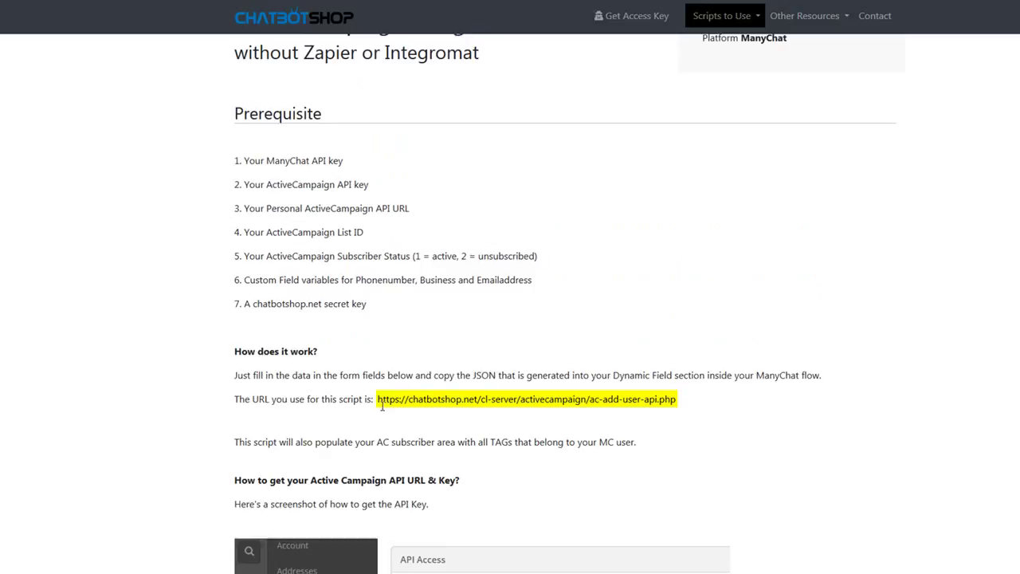
# Step: Compare the full script URL on the ChatbotShop page with the request URL of Send Message #1's dynamic content in ManyChat
pyautogui.moveTo(378, 399); pyautogui.dragTo(675, 402)
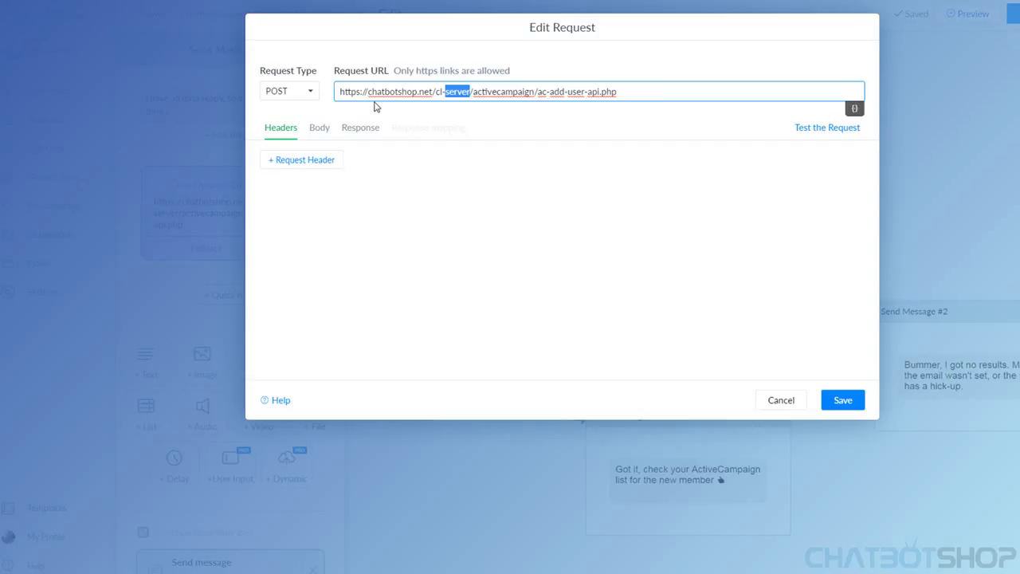
pyautogui.tripleClick(354, 92)
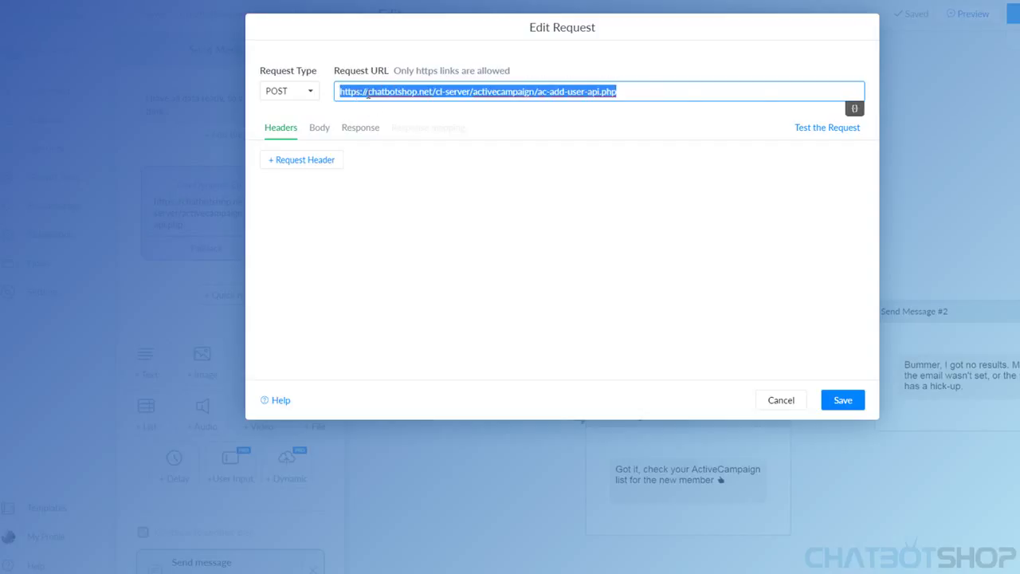
# Step: Open the request body and inspect the variables assigned to page_id, mc_uid and mc_cuf_email
pyautogui.click(318, 128)
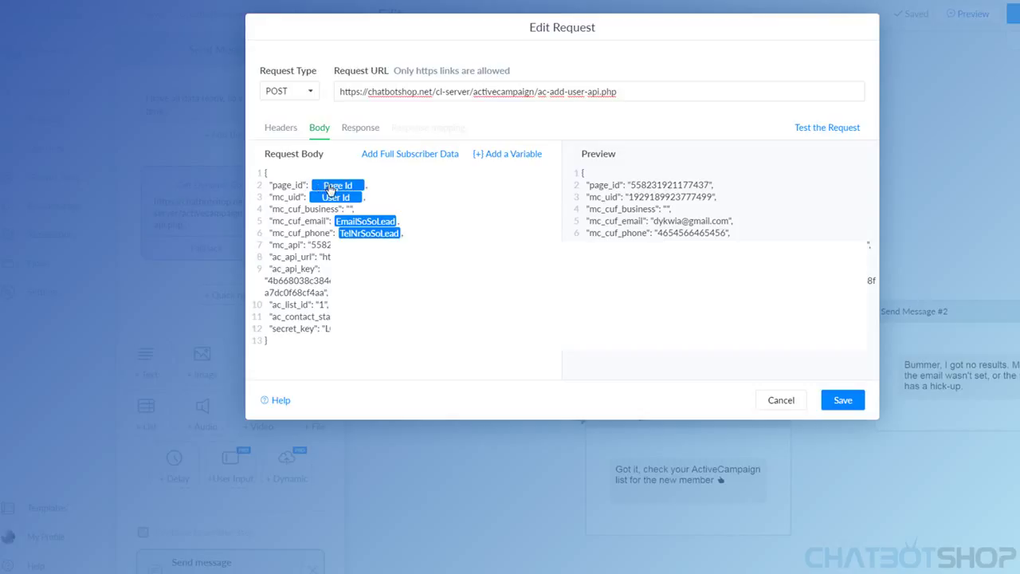
pyautogui.click(330, 188)
pyautogui.click(329, 199)
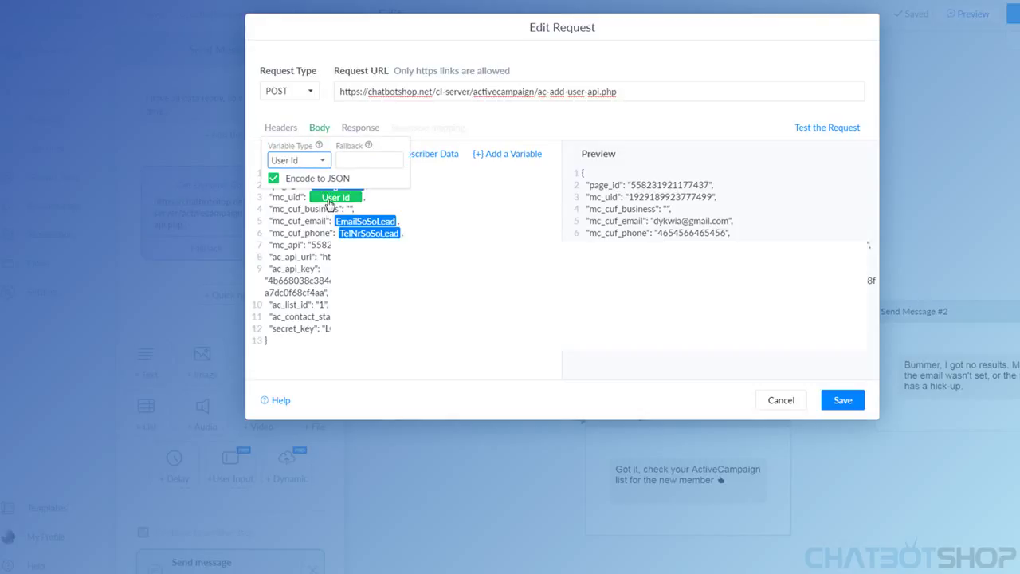
pyautogui.click(358, 226)
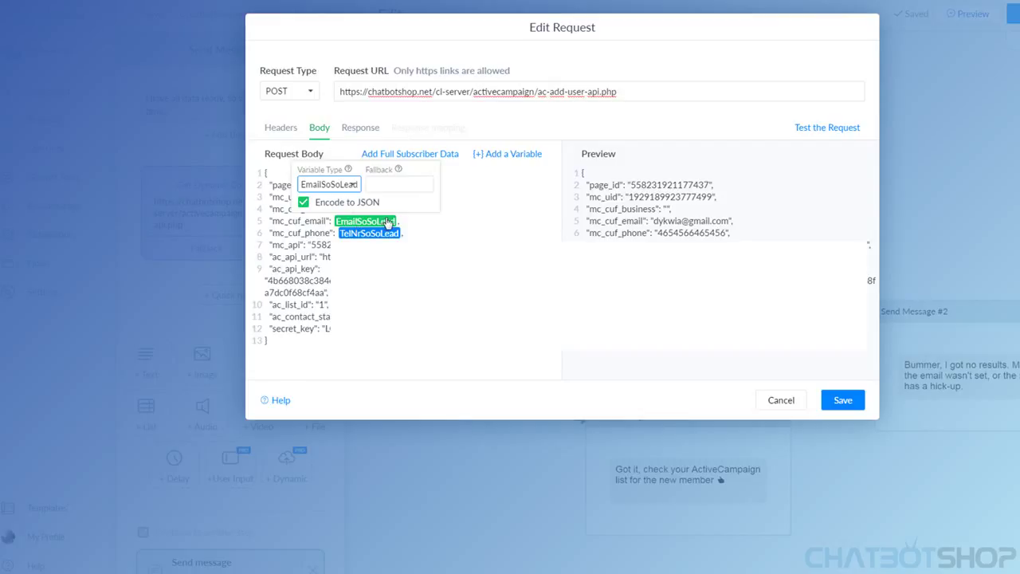
pyautogui.click(435, 220)
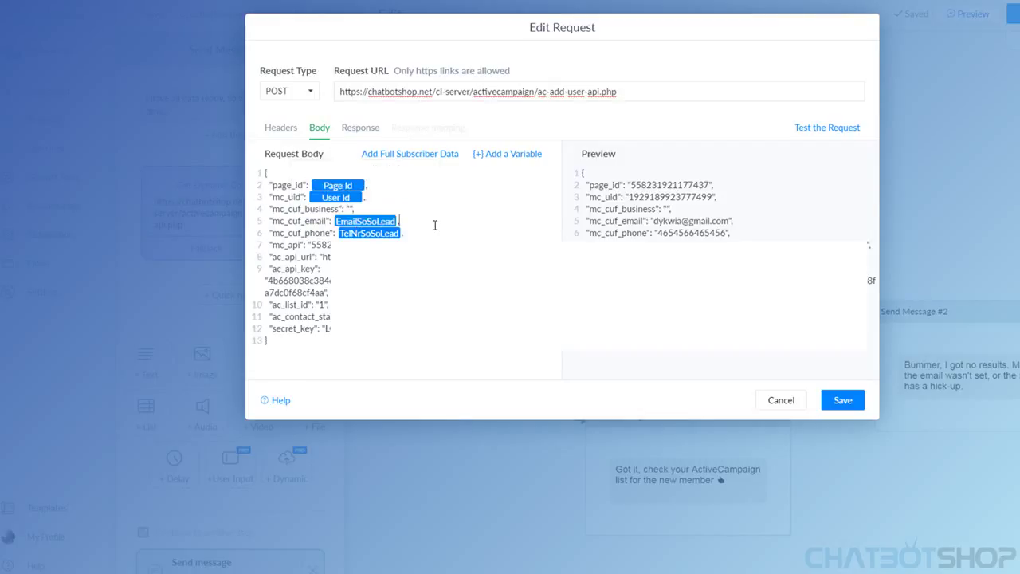
# Step: Look through the variables available for the mc_cuf_business entry and save the request with that value left empty
pyautogui.click(509, 157)
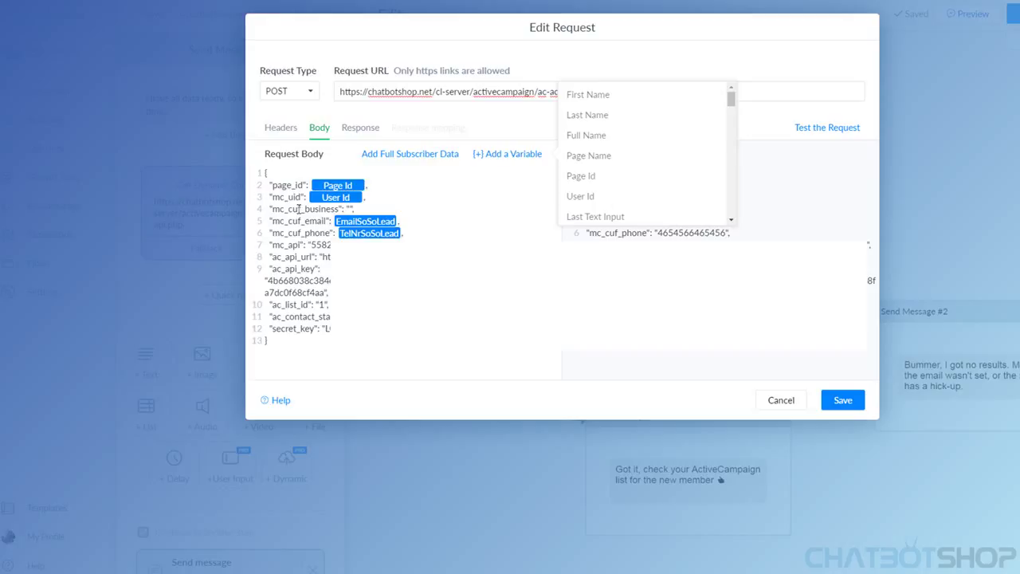
pyautogui.click(299, 209)
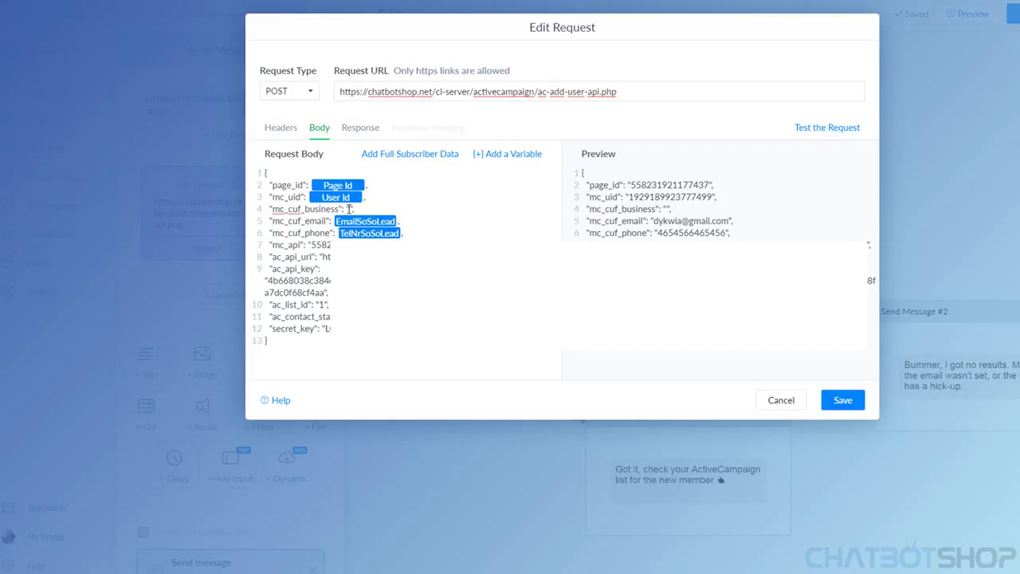
pyautogui.click(494, 156)
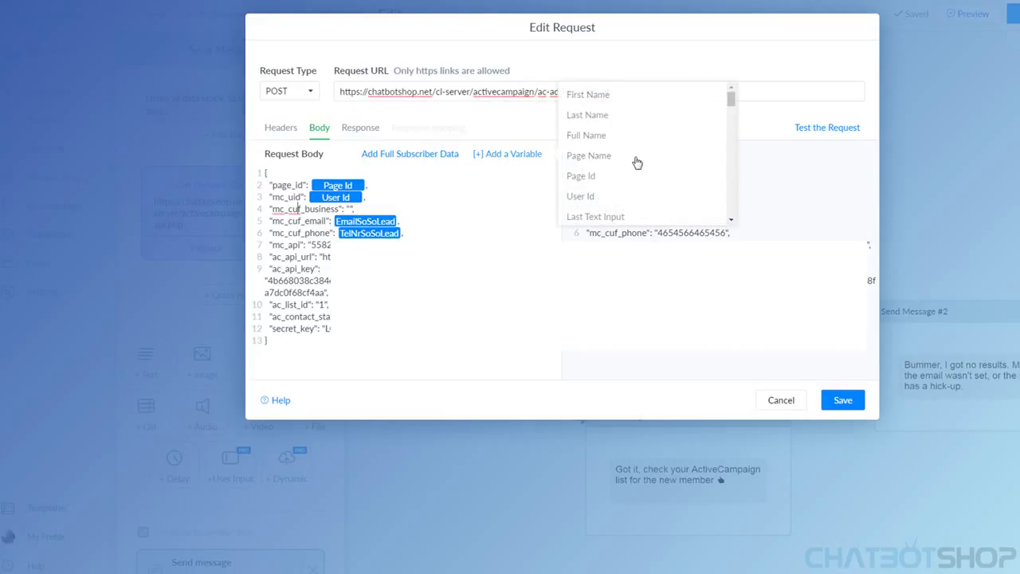
pyautogui.moveTo(730, 104)
pyautogui.mouseDown()
pyautogui.moveTo(737, 194)
pyautogui.moveTo(733, 94)
pyautogui.mouseUp()
pyautogui.tripleClick(355, 210)
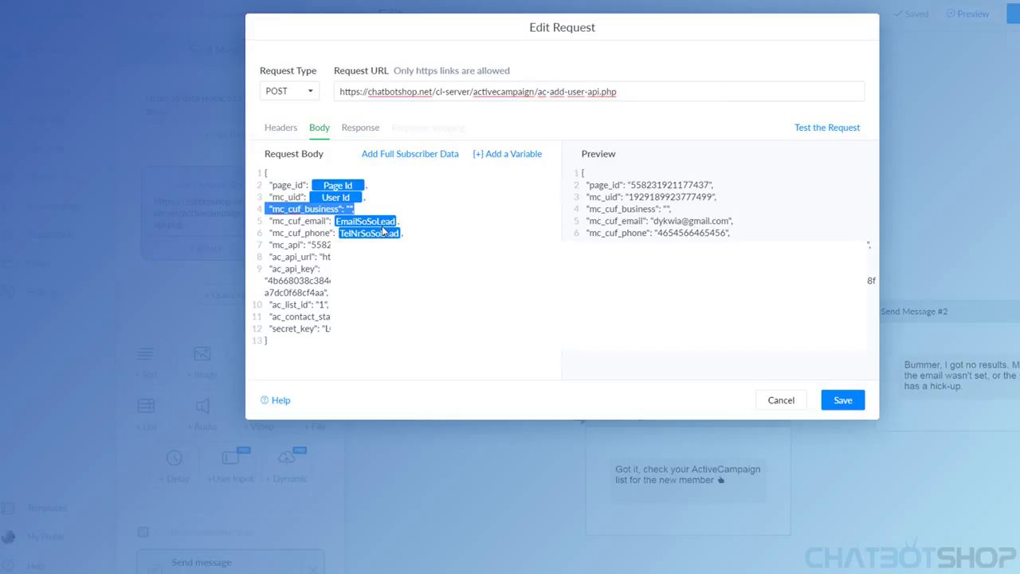
pyautogui.click(350, 210)
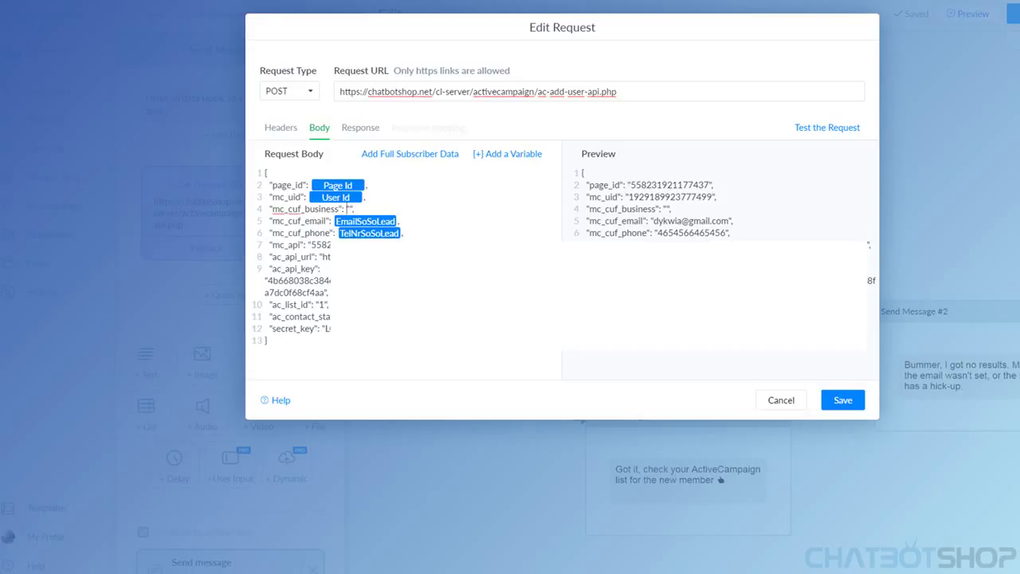
pyautogui.click(836, 404)
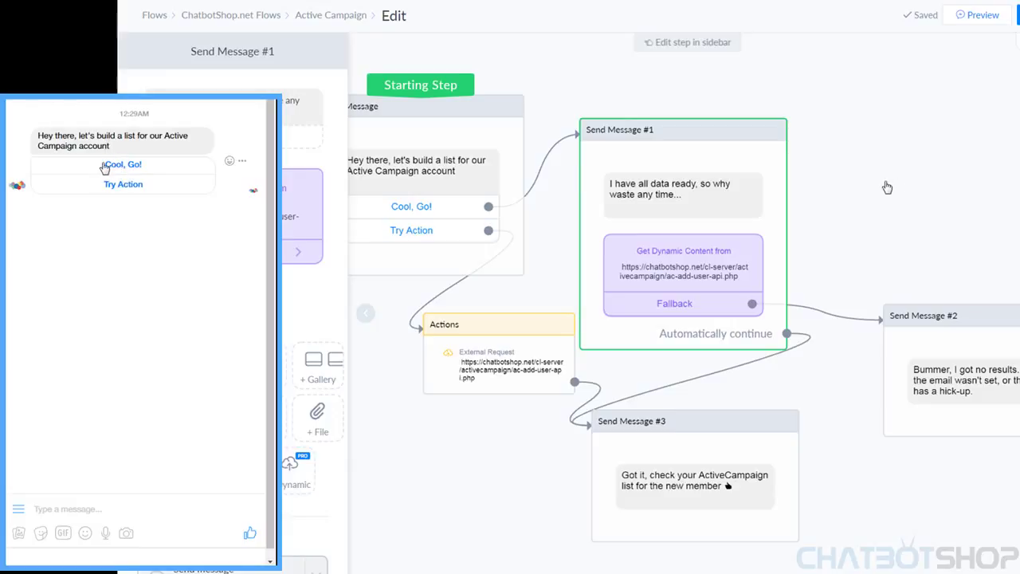
# Step: Test the flow's "Cool, Go!" and "Try Action" replies in the Messenger chat and reload the Test List contacts in ActiveCampaign
pyautogui.click(123, 165)
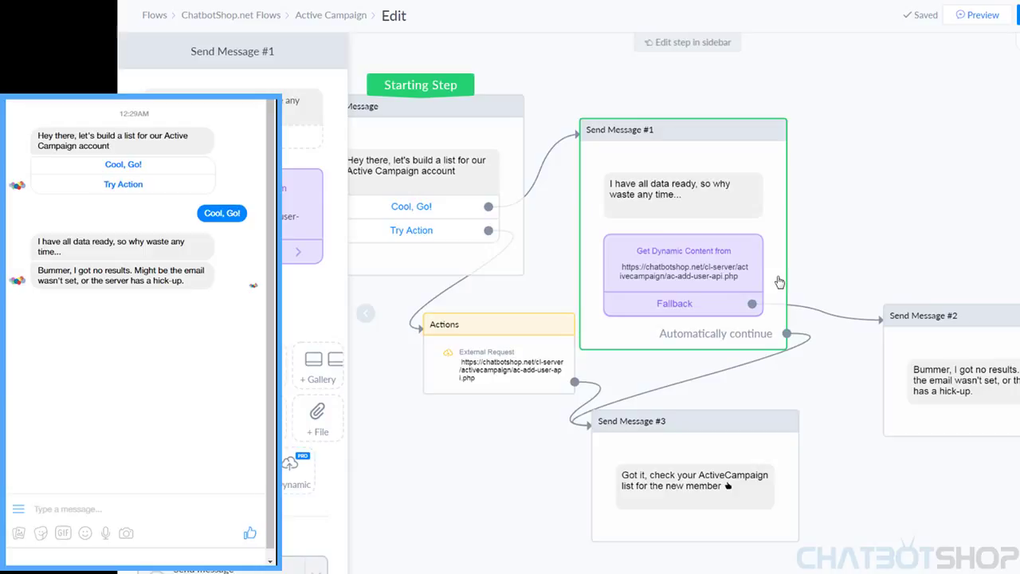
pyautogui.click(112, 185)
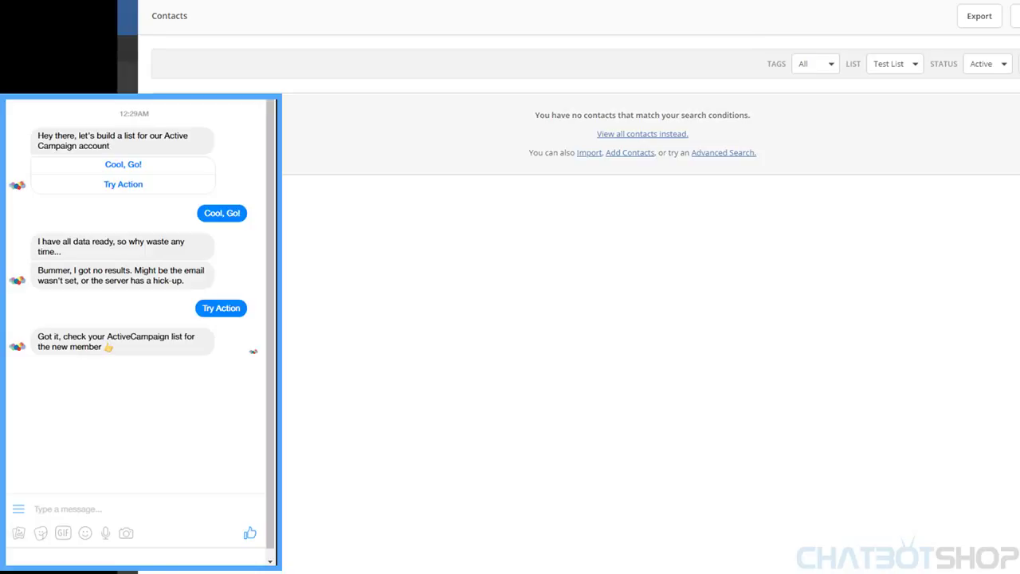
pyautogui.press('F5')
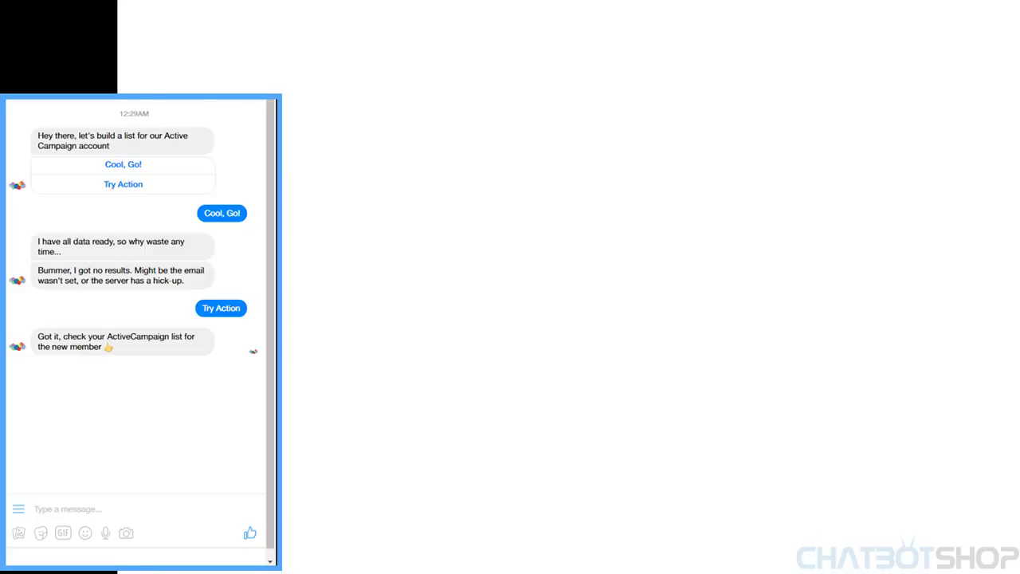